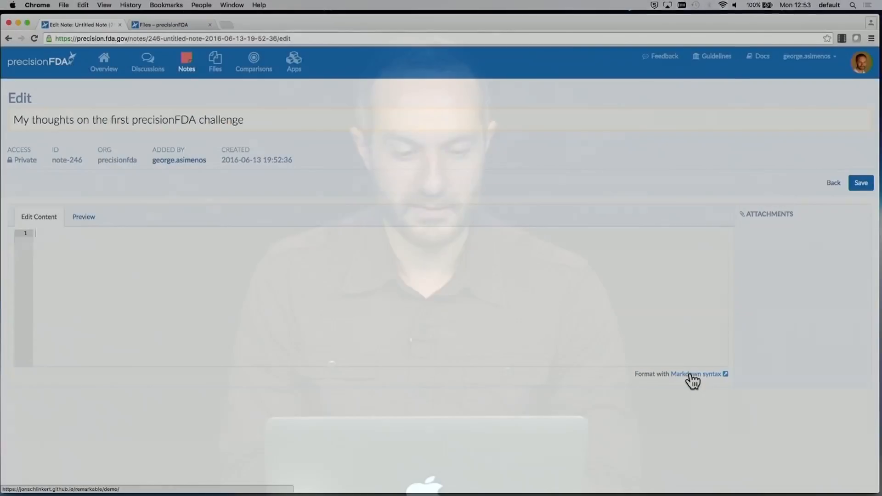
Examine the Markdown syntax demo for headings, emphasis, lists, code and tables, and return to the note
click(690, 373)
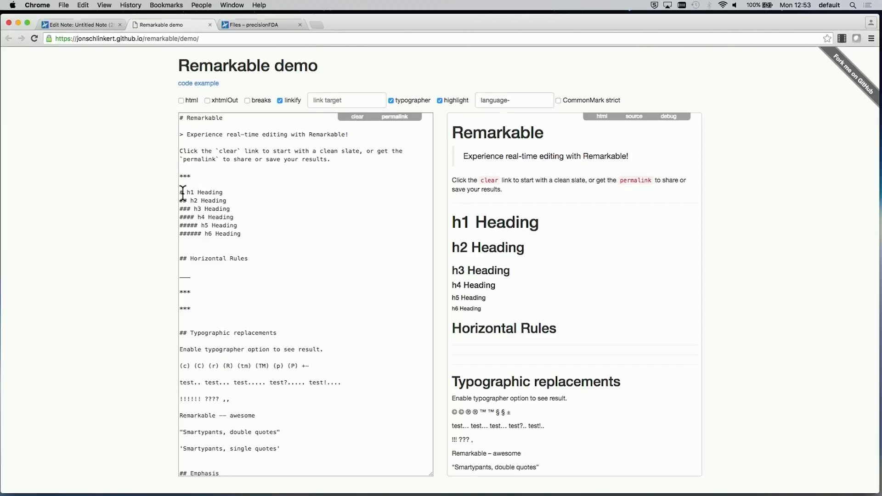
drag(180, 193, 183, 194)
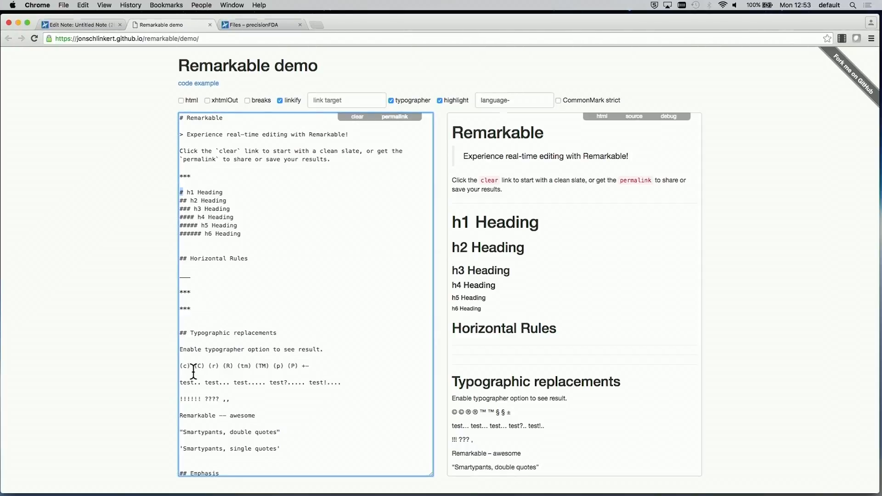
scroll(193, 371, down, 5)
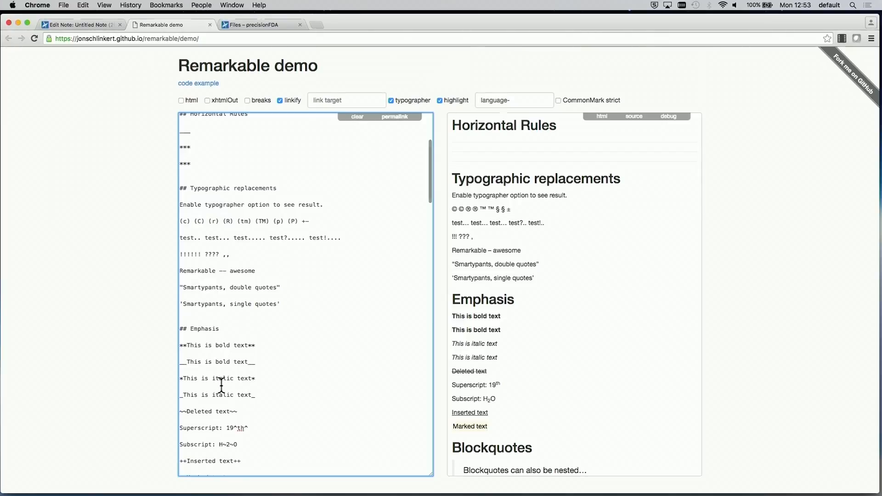
scroll(221, 386, down, 8)
scroll(221, 385, down, 10)
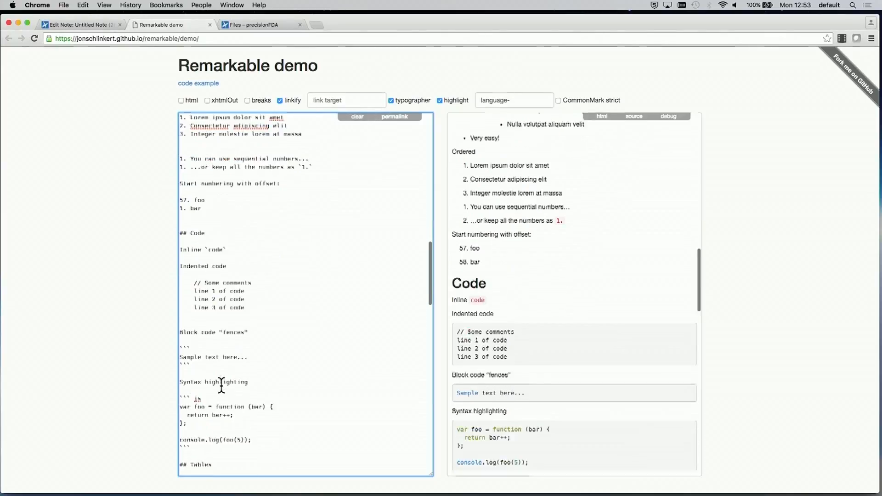
scroll(221, 385, down, 3)
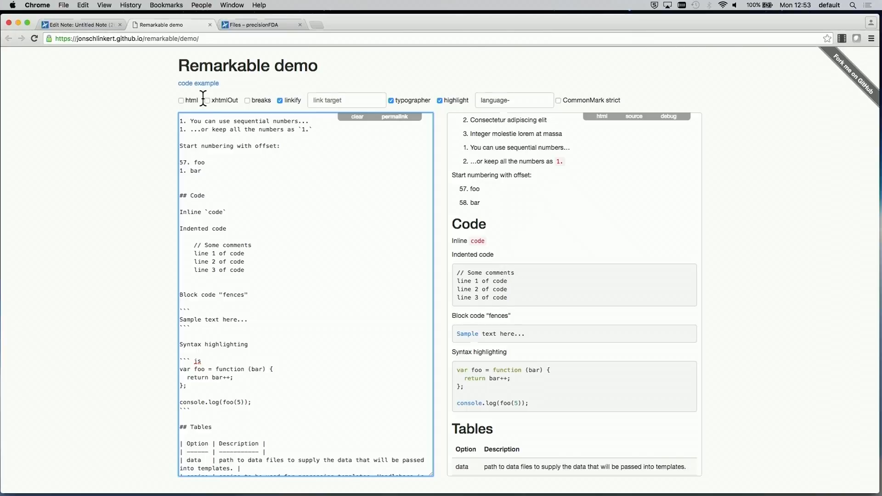
click(210, 24)
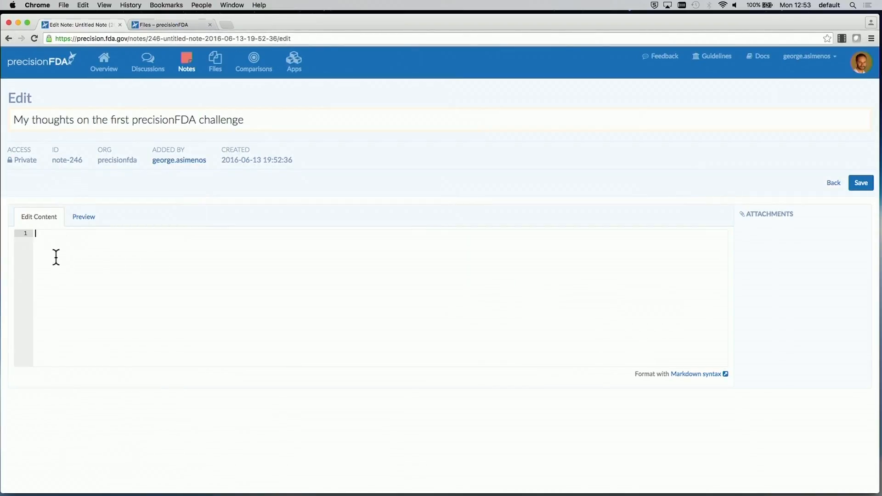
Write the heading "## The first precisionFDA challenge" and the paragraph "Now that the first precisionFDA challenge is over, I would like to share my thoughts."
text(## The first precisionFDA challenge)
key(Return)
key(Return)
text(Now that the first precisionFDA challenge is over, I would like )
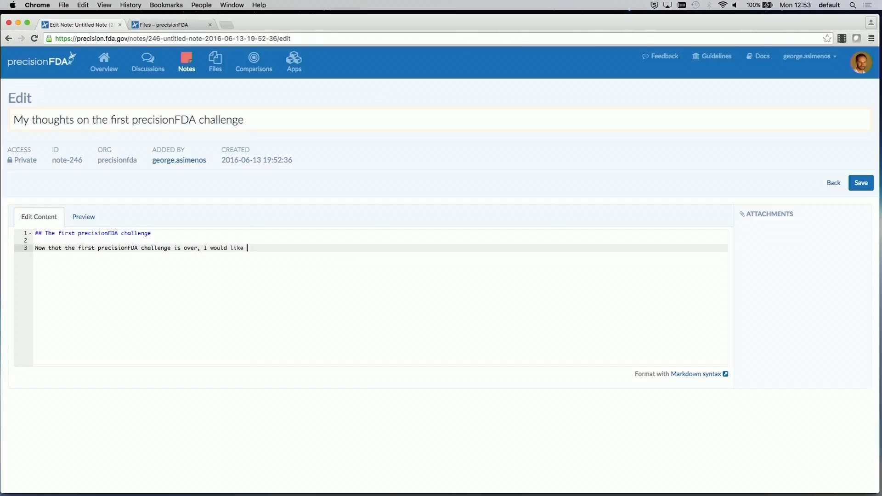
text(to share my thoughts.)
Preview the rendered note, return to its content editor and save it
click(81, 216)
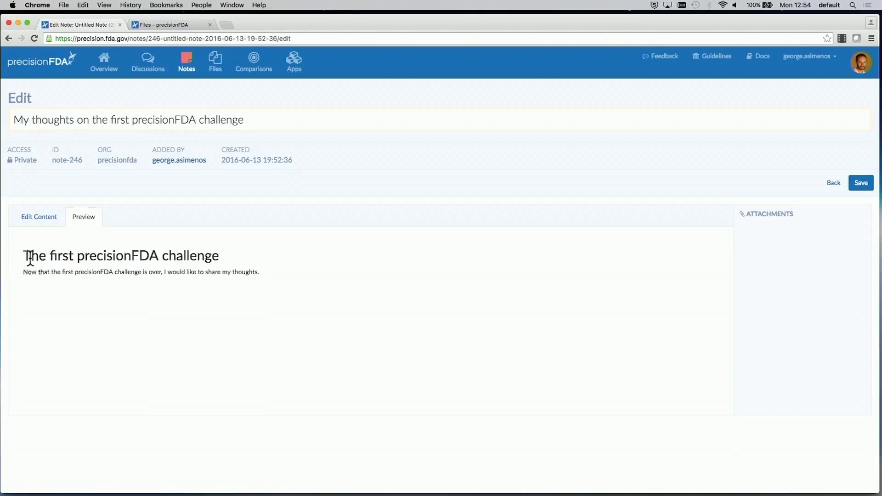
click(39, 217)
click(344, 244)
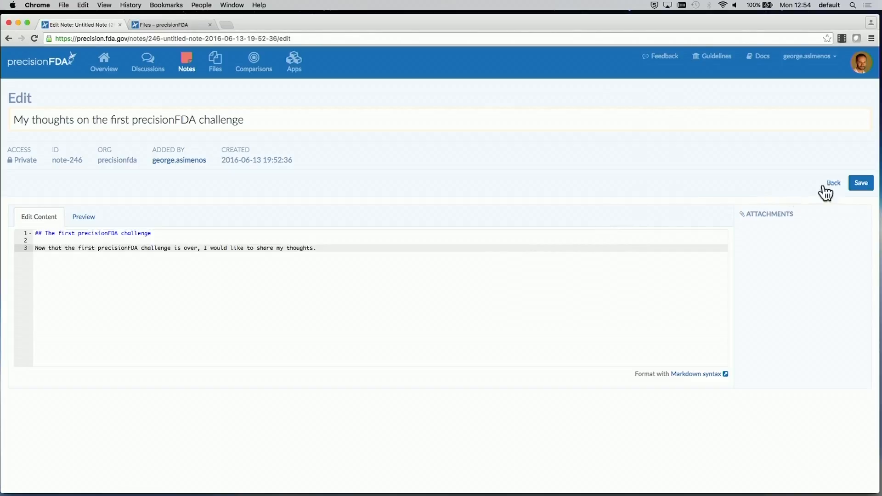
click(857, 184)
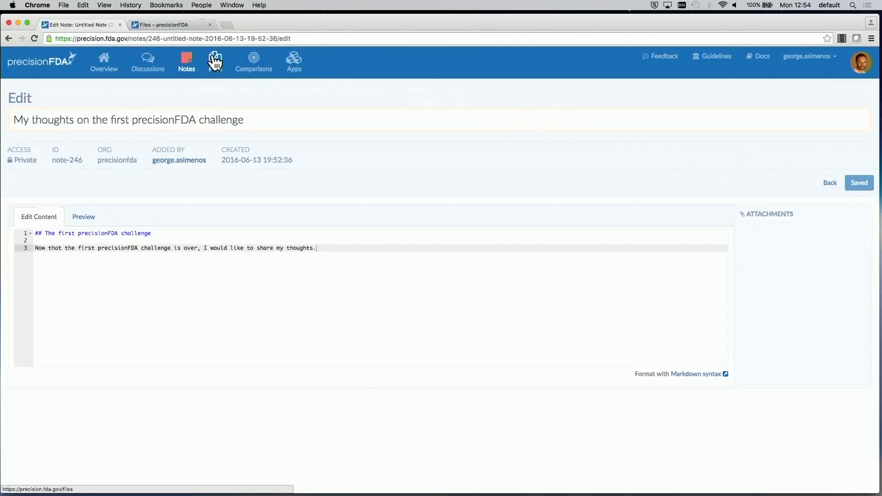
Attach the file precisionfda-consistency-challenge-vcfs.tar to the note "My thoughts on the first precisionFDA challenge"
click(154, 28)
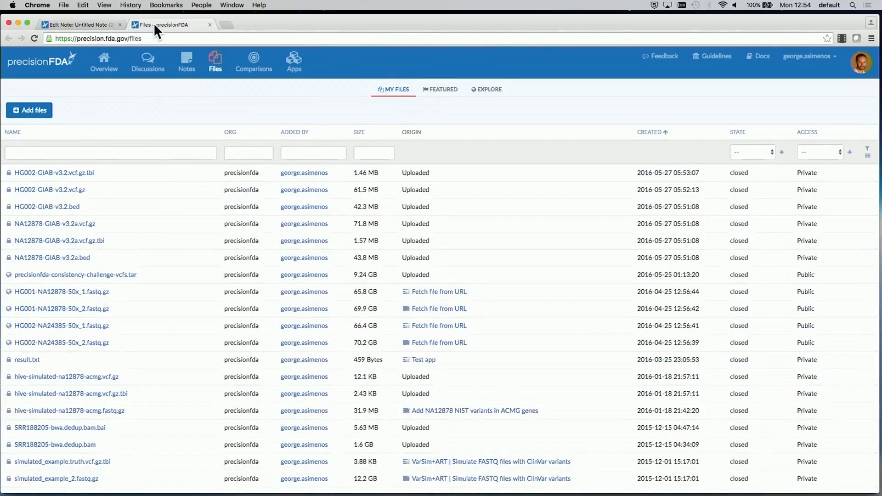
click(71, 276)
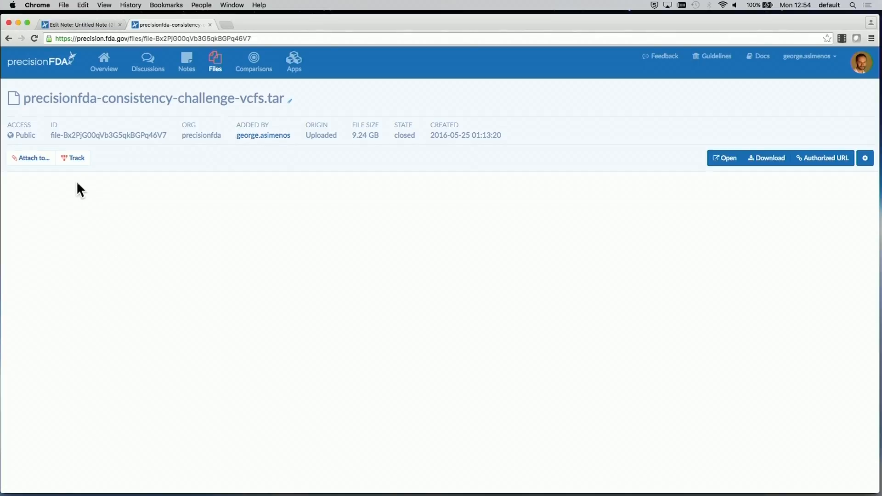
click(33, 163)
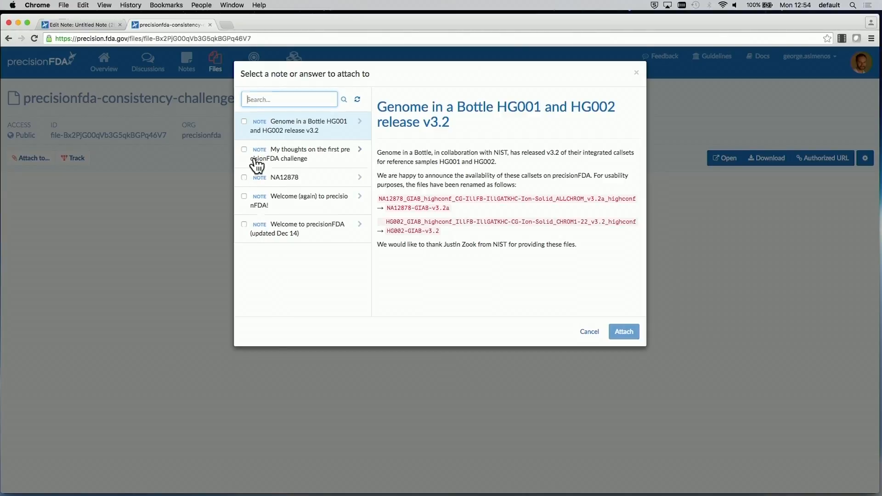
click(244, 149)
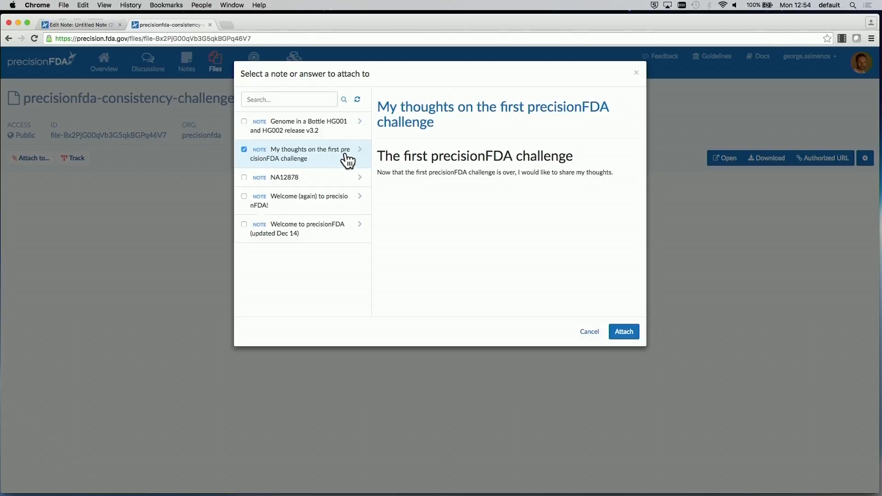
click(624, 333)
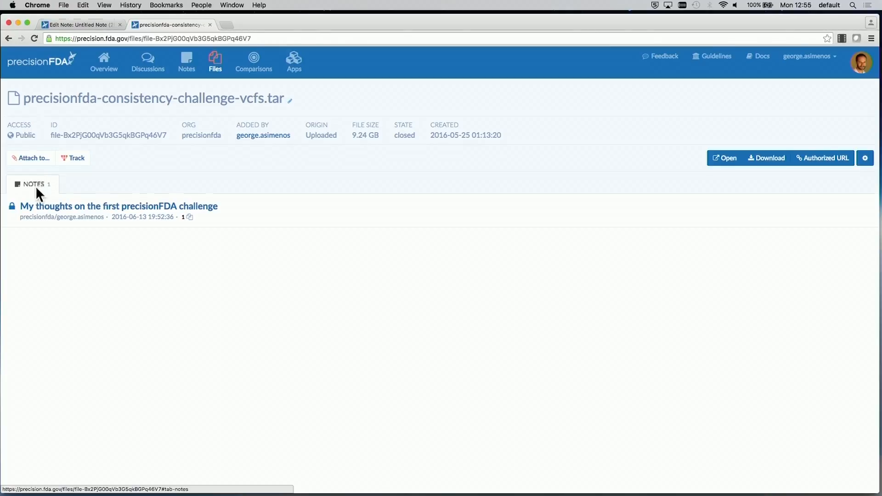
Add to the note: "On this note you will find attached the archive of the challenge entries. I suggest we take these and analyze them in this way:"
click(111, 212)
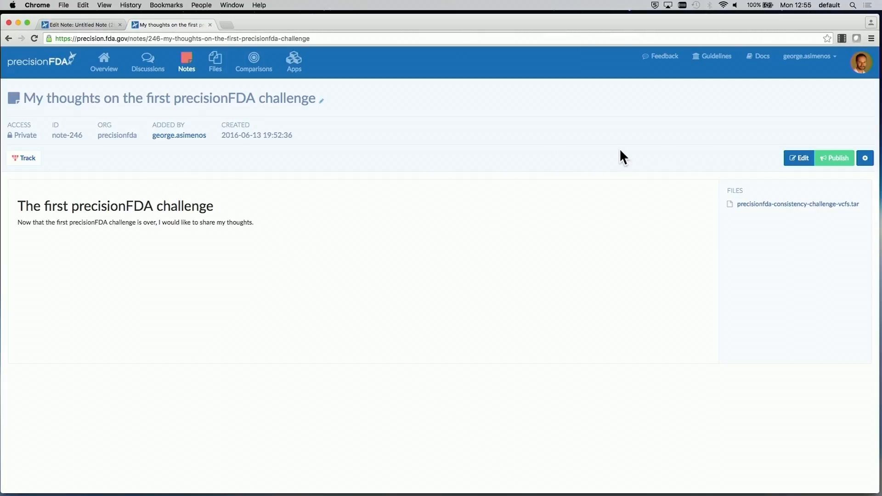
click(802, 162)
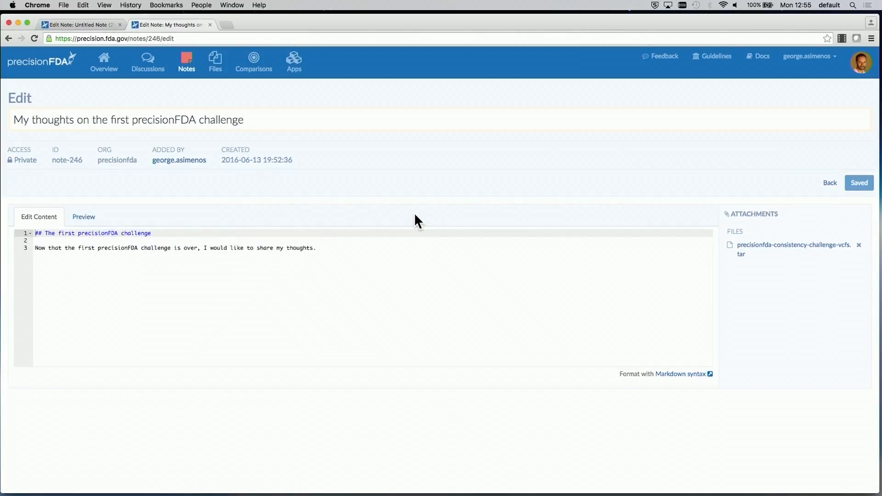
click(359, 249)
key(Return)
key(Return)
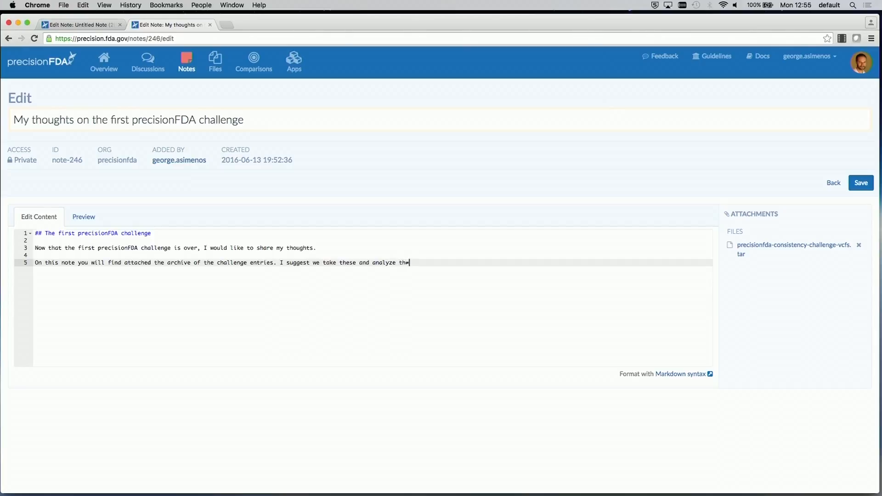
text(y:)
Add a bullet below the new paragraph reading "First we look at allele frequencies if we combine them."
key(Return)
key(Return)
text(* )
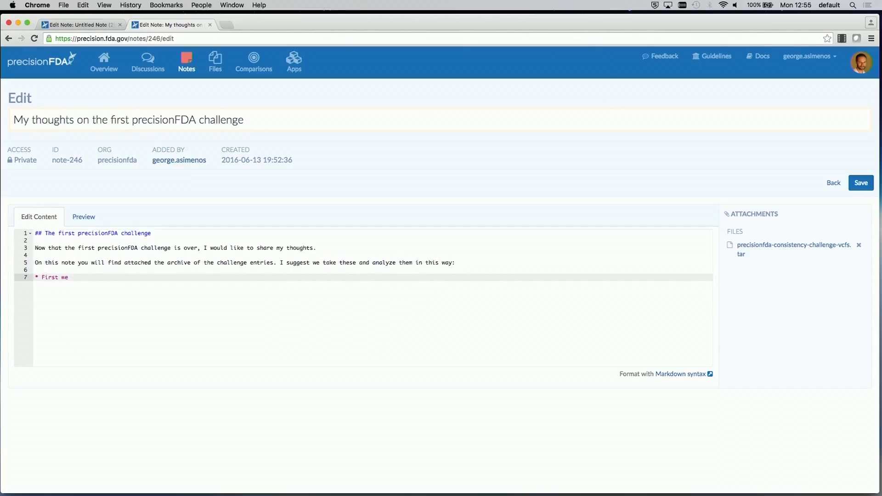
text(First we look at allele frequencies if we combine them.)
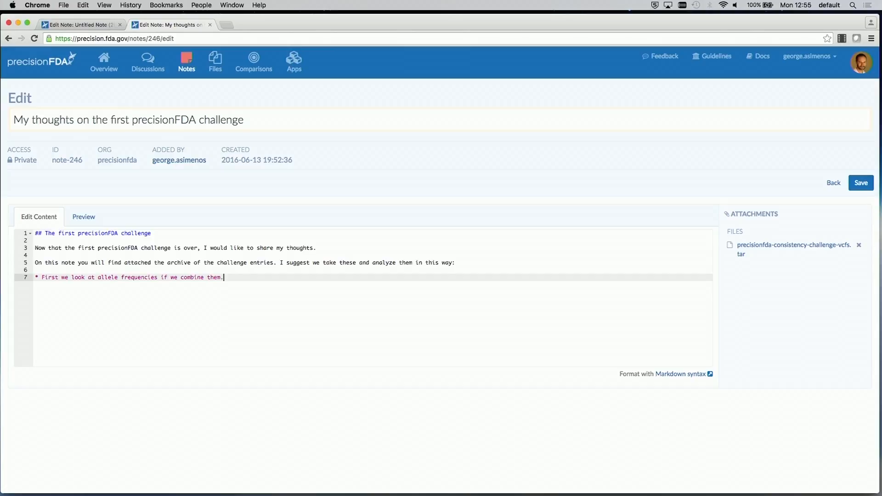
Save the edited note after previewing it, and publish it so it is publicly visible
click(87, 215)
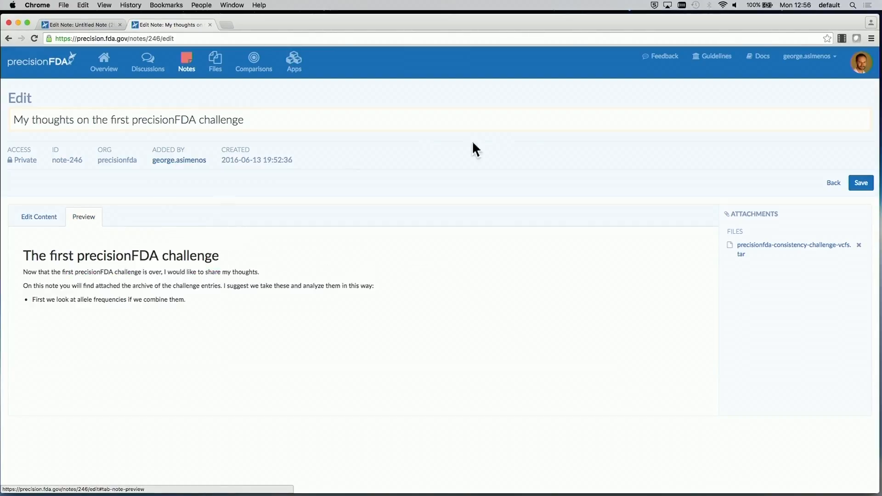
click(862, 182)
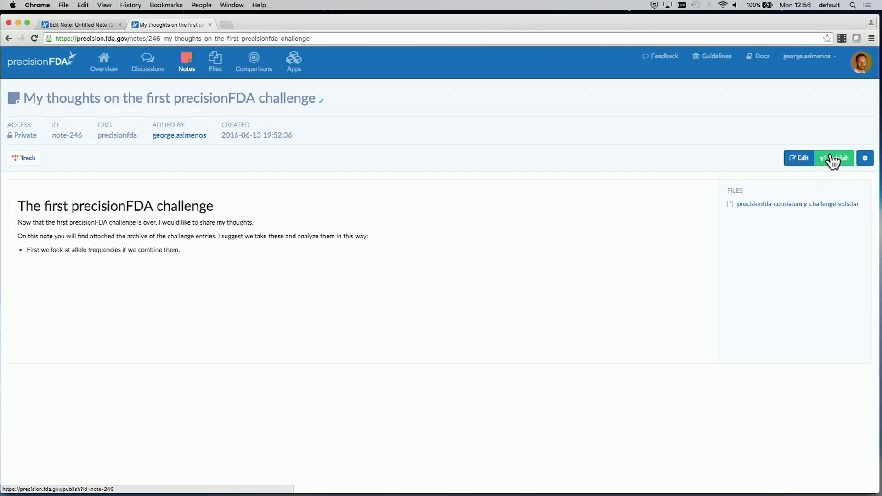
click(833, 160)
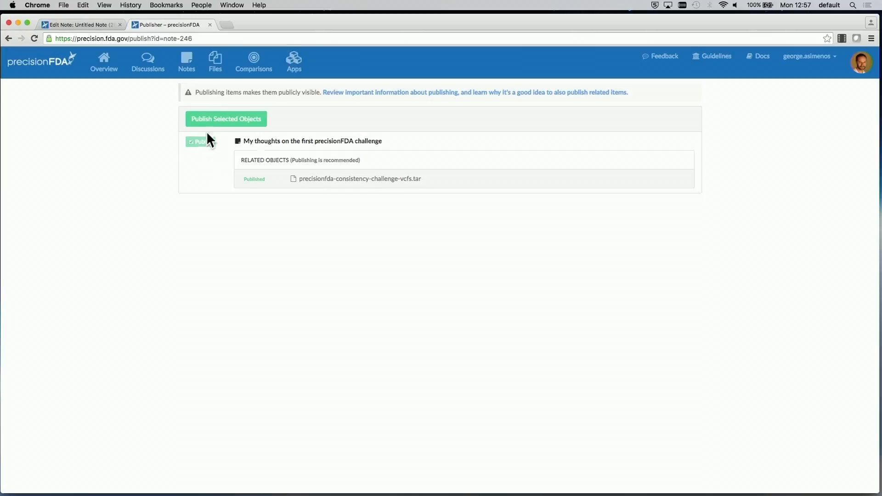
click(223, 123)
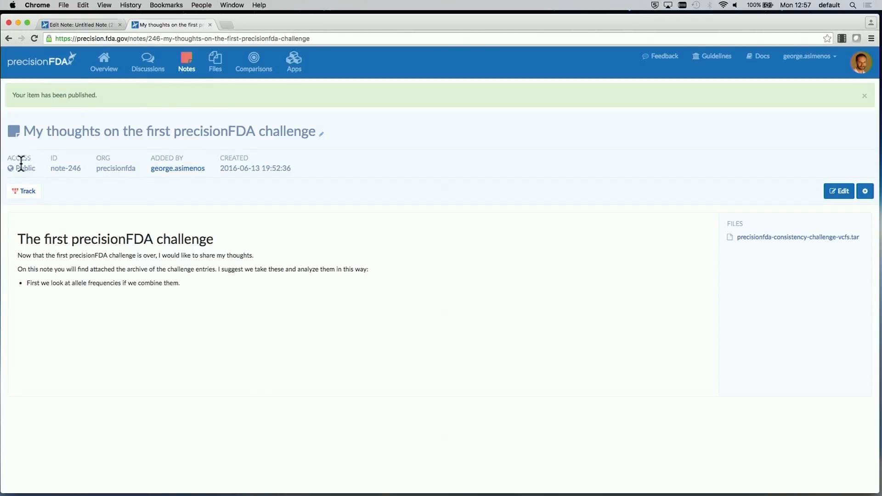
Browse the public notes shared by the community and open "fermikit Garvan NA12878"
click(184, 70)
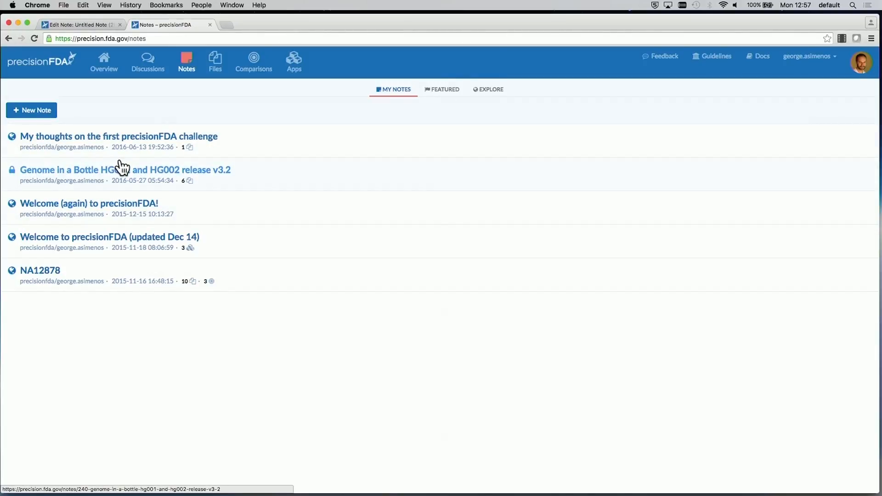
click(491, 92)
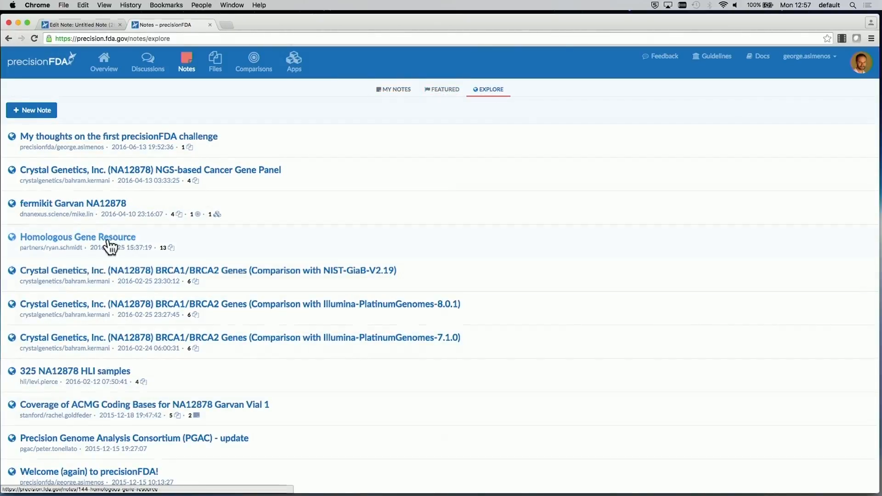
click(166, 209)
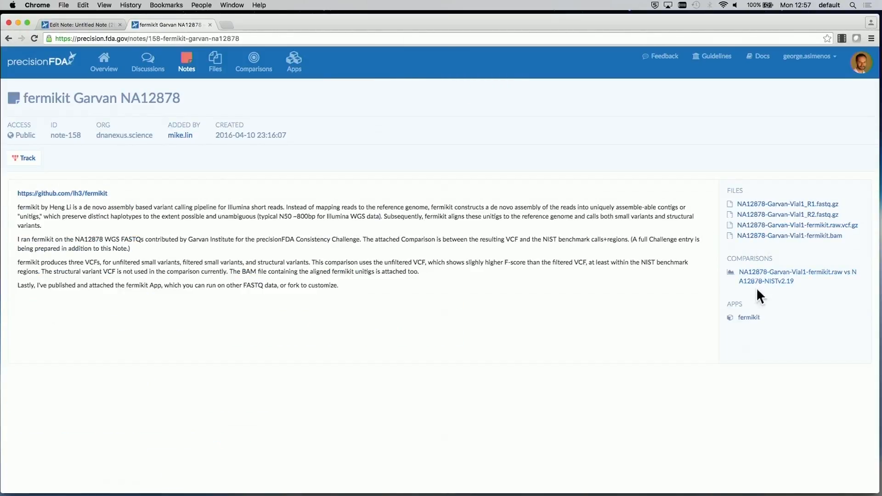